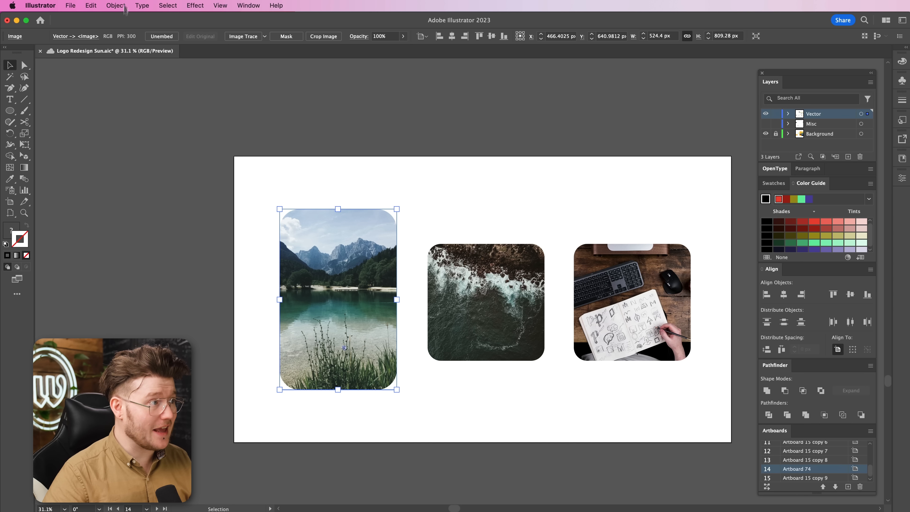
Step: Create an object mosaic of 5 by 5 tiles from the selected lake photo and deselect the result
{"action": "left_click", "coordinate": [120, 5]}
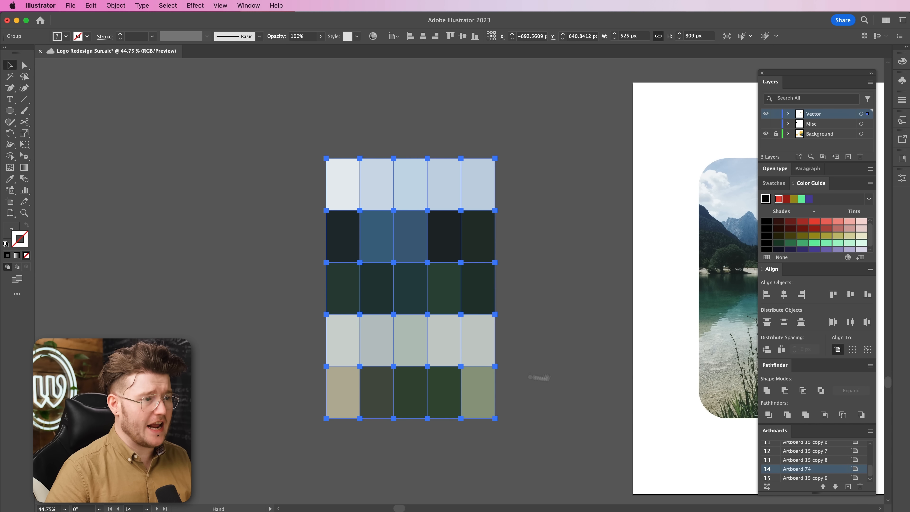
{"action": "left_click_drag", "start_coordinate": [556, 378], "coordinate": [291, 342]}
{"action": "left_click_drag", "start_coordinate": [368, 308], "coordinate": [468, 319]}
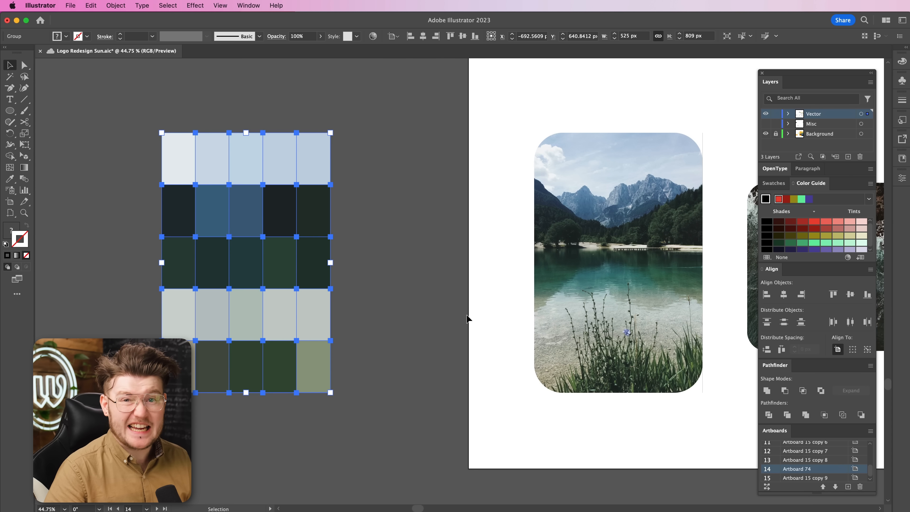
{"action": "left_click", "coordinate": [379, 345]}
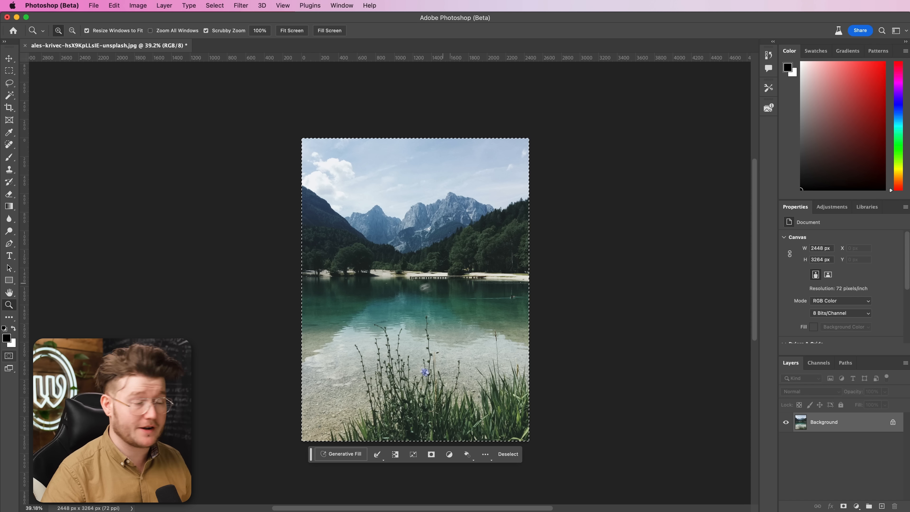
Step: Switch to Photoshop and run a Generative Fill on the fully selected lake photo with the prompt "Oil Painting"
{"action": "left_click", "coordinate": [341, 454]}
{"action": "type", "text": "Oil "}
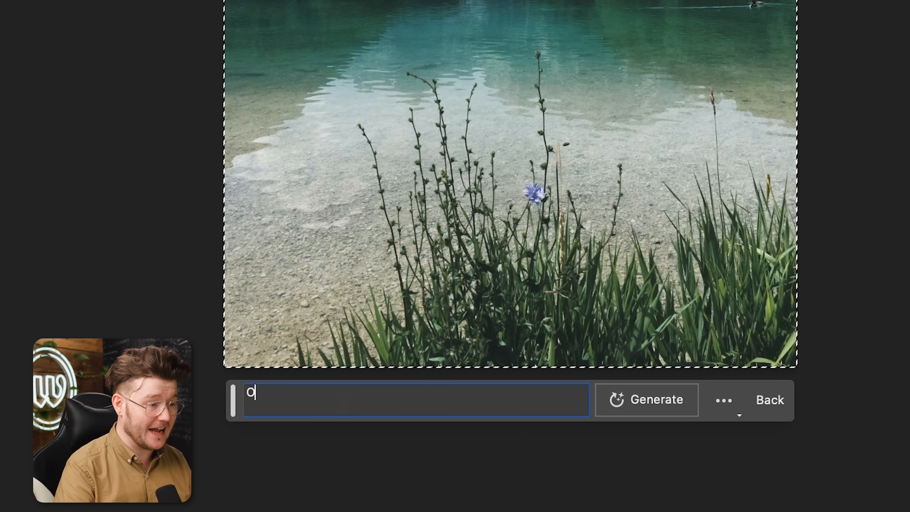
{"action": "type", "text": "Painting"}
{"action": "key", "text": "Return"}
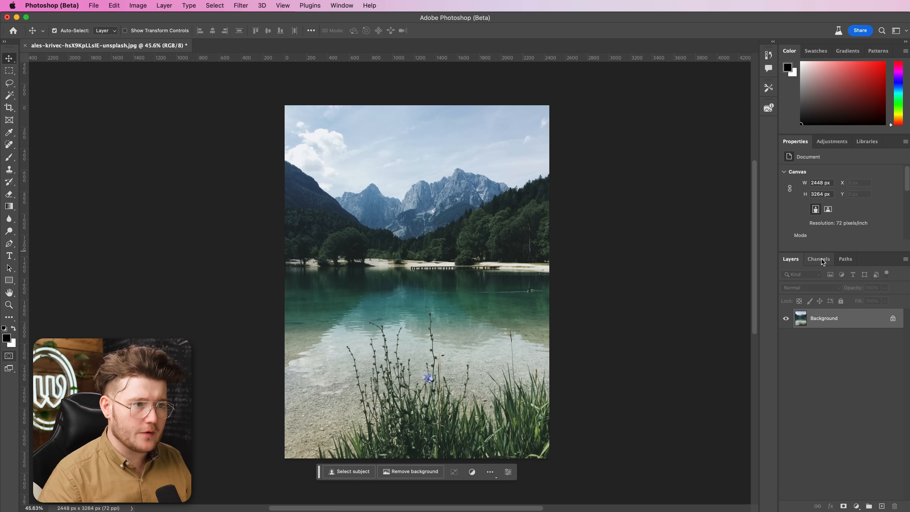
Step: Create a new alpha channel and fill it with a grey of 30% brightness
{"action": "left_click", "coordinate": [819, 260]}
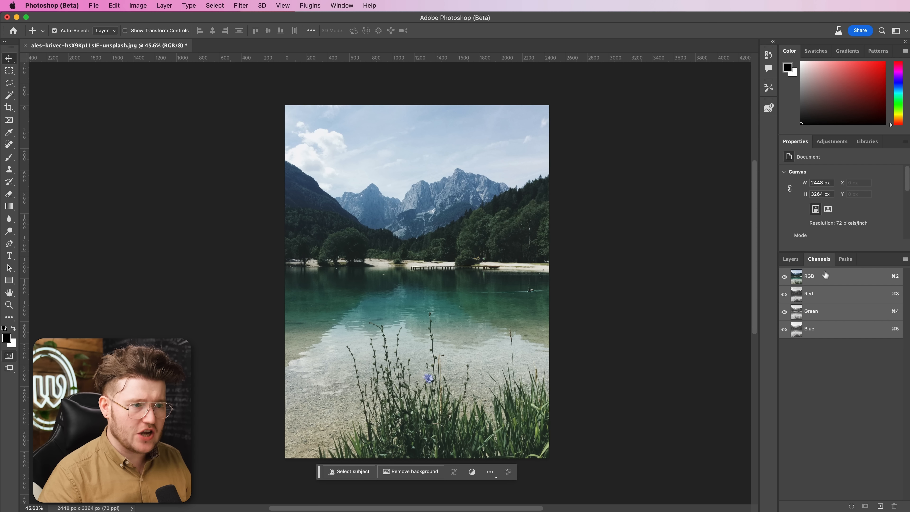
{"action": "left_click", "coordinate": [880, 505]}
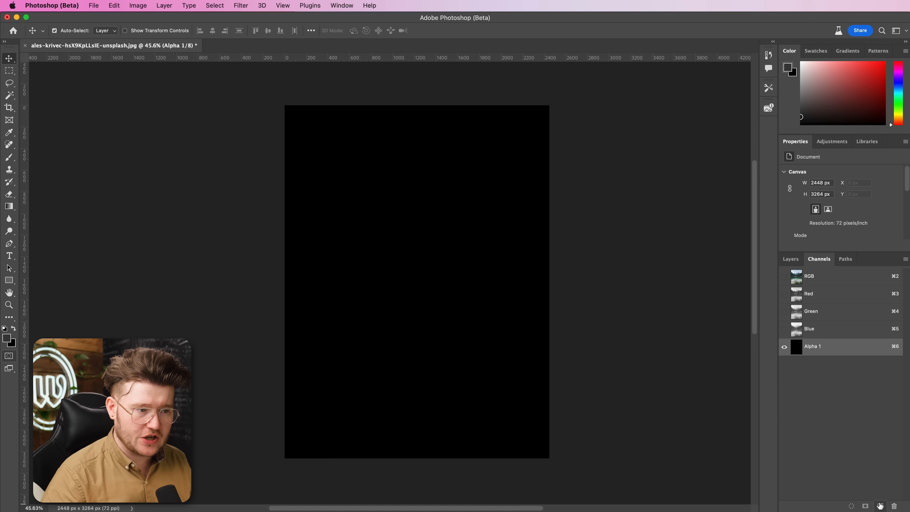
{"action": "left_click", "coordinate": [29, 226]}
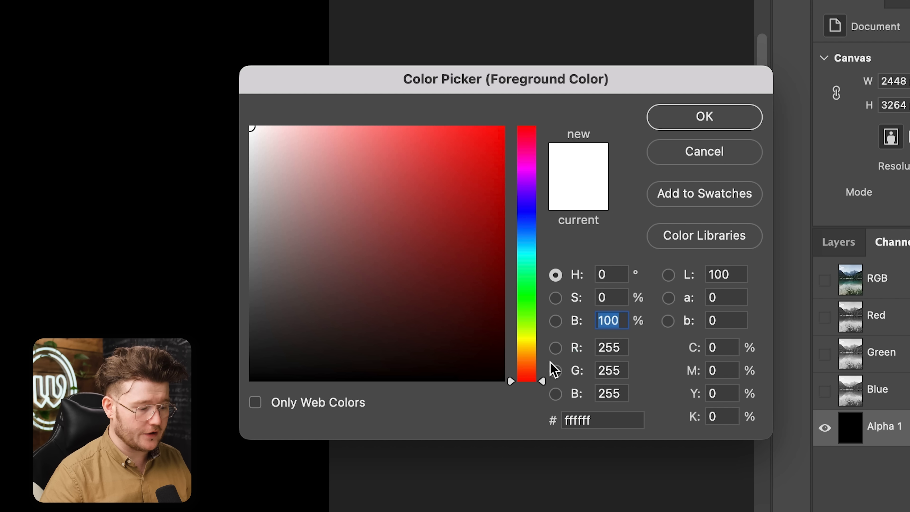
{"action": "type", "text": "30"}
{"action": "key", "text": "Return"}
{"action": "key", "text": "alt+BackSpace"}
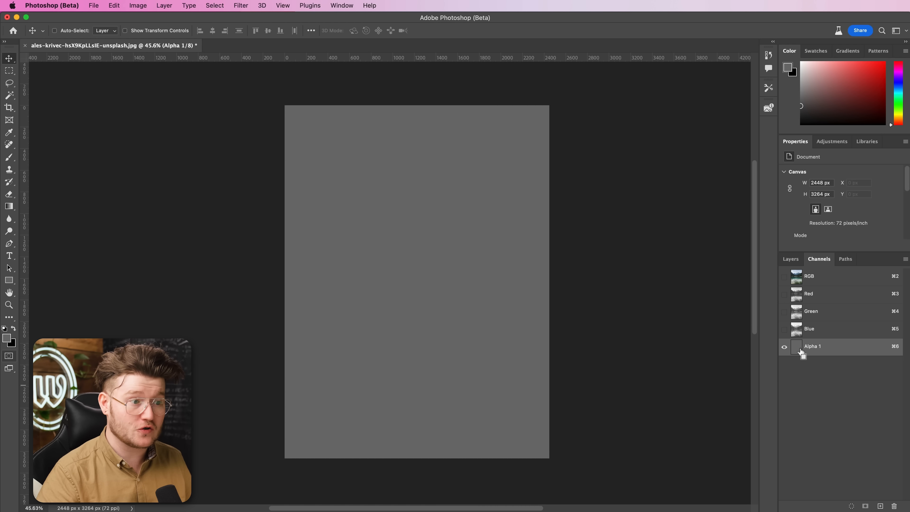
Step: Load the grey alpha channel as a selection and return to the composite RGB image and its layers
{"action": "left_click", "coordinate": [799, 352], "text": "super"}
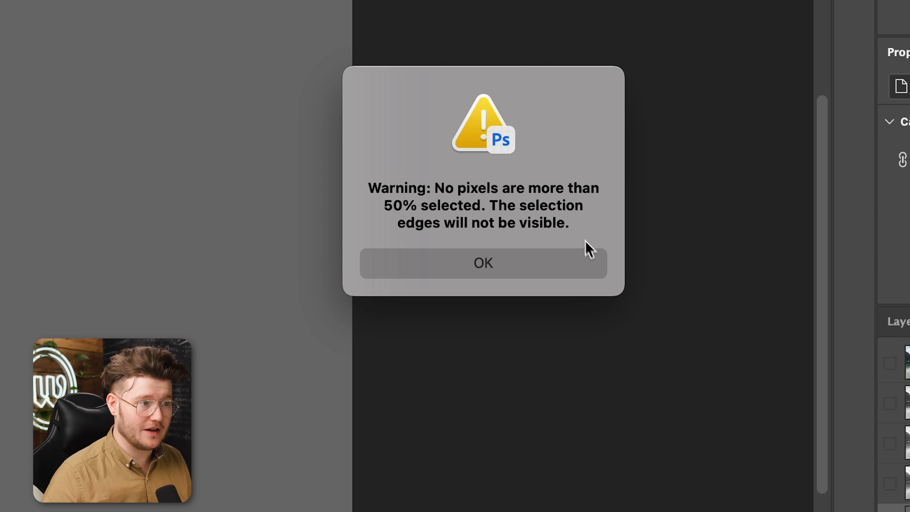
{"action": "left_click", "coordinate": [537, 264]}
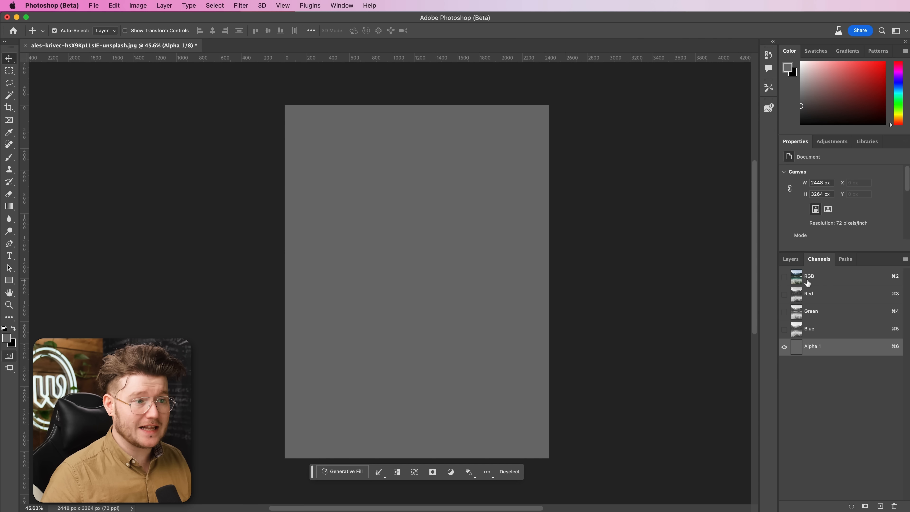
{"action": "left_click", "coordinate": [806, 280]}
{"action": "left_click", "coordinate": [793, 259]}
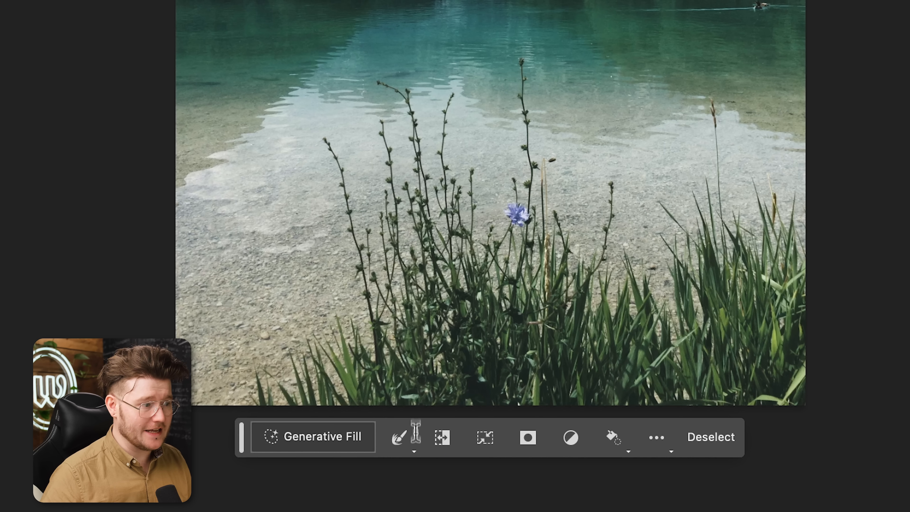
Step: Run a Generative Fill on the partial selection with the prompt "Oil Painting" and browse through its variations
{"action": "left_click", "coordinate": [343, 472]}
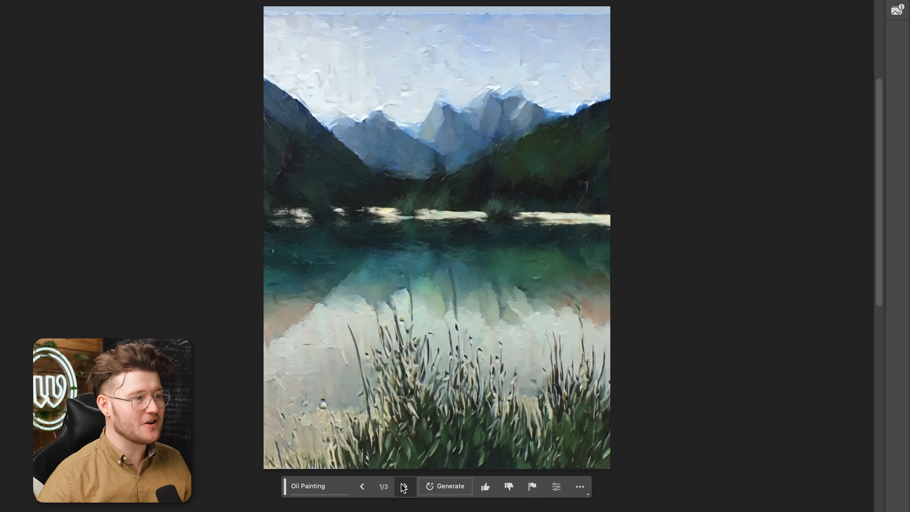
{"action": "left_click", "coordinate": [404, 486]}
{"action": "left_click", "coordinate": [404, 488]}
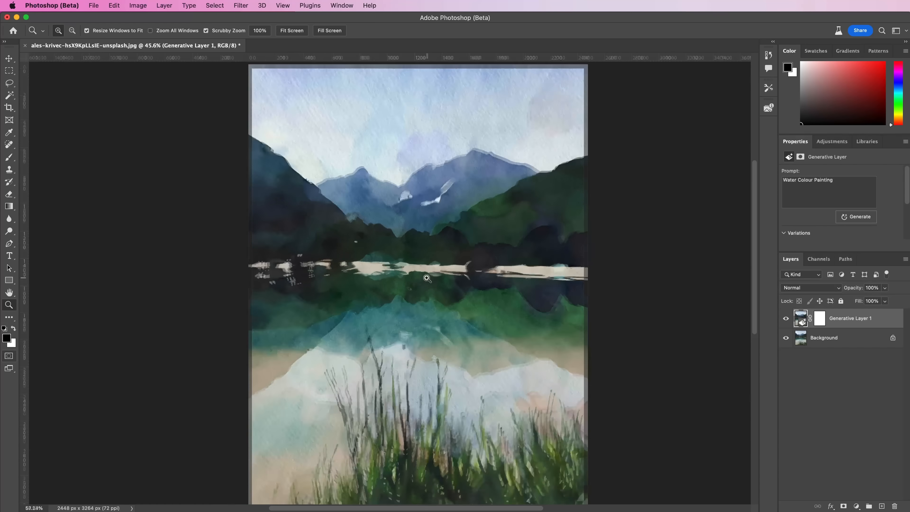
{"action": "left_click", "coordinate": [427, 278], "text": "alt"}
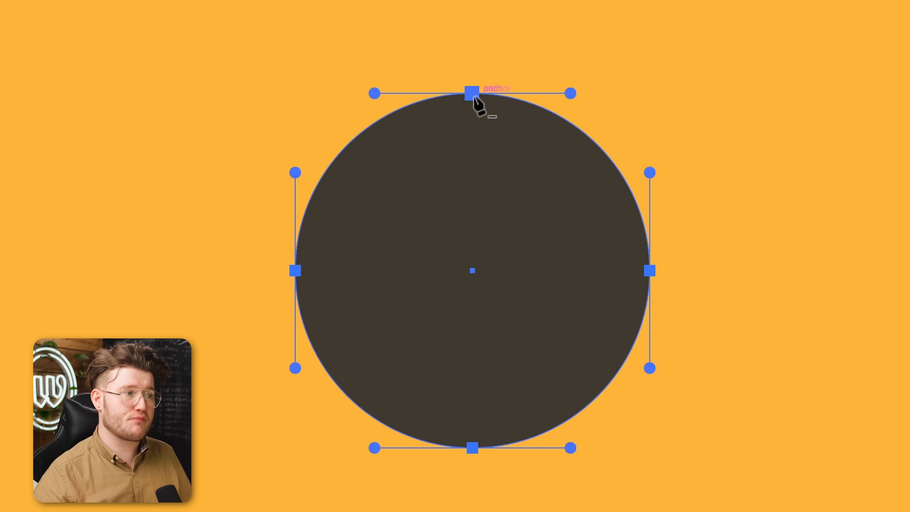
Step: Switch to Illustrator and try removing the circle's uppermost anchor point with the Pen tool twice, undoing each removal
{"action": "left_click", "coordinate": [474, 96]}
{"action": "key", "text": "ctrl+z"}
{"action": "left_click", "coordinate": [472, 93]}
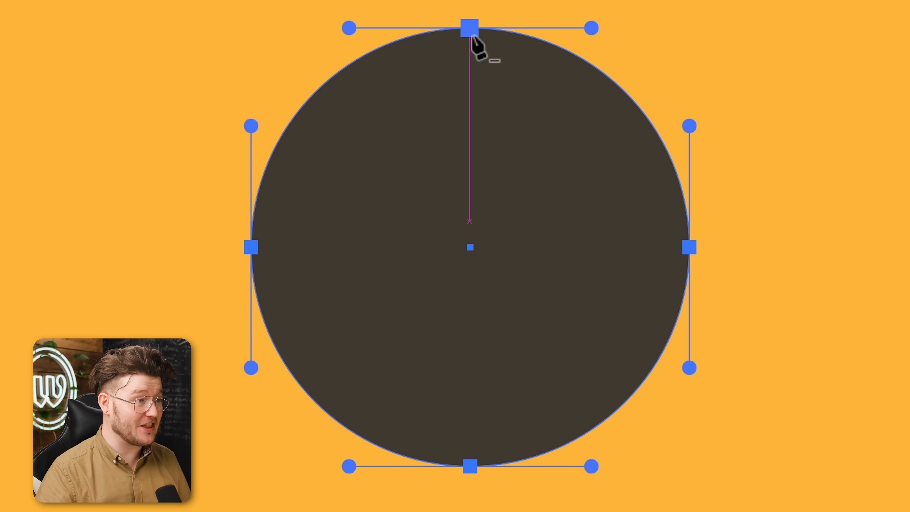
{"action": "left_click", "coordinate": [471, 31]}
{"action": "key", "text": "ctrl+z"}
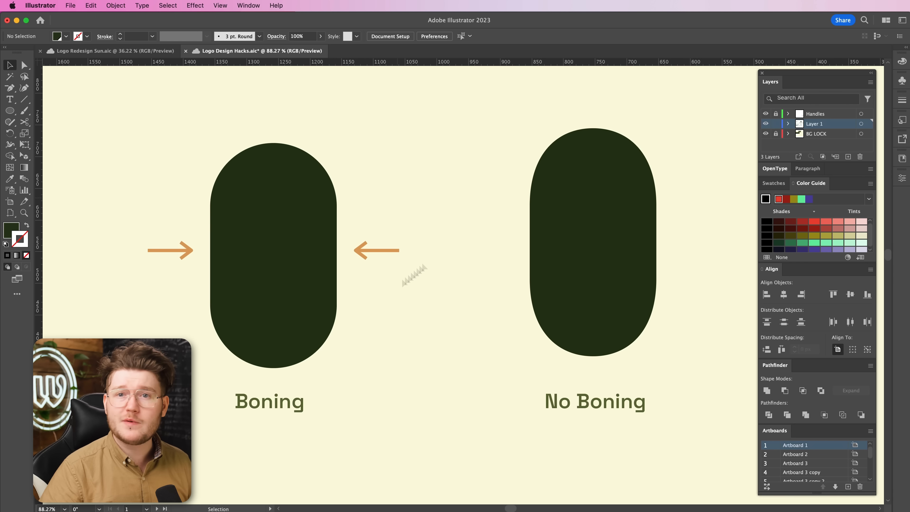
Step: Undo the last edits to the "No Boning" shape to go back to the plain rounded pill
{"action": "left_click_drag", "start_coordinate": [510, 254], "coordinate": [348, 286]}
{"action": "key", "text": "z"}
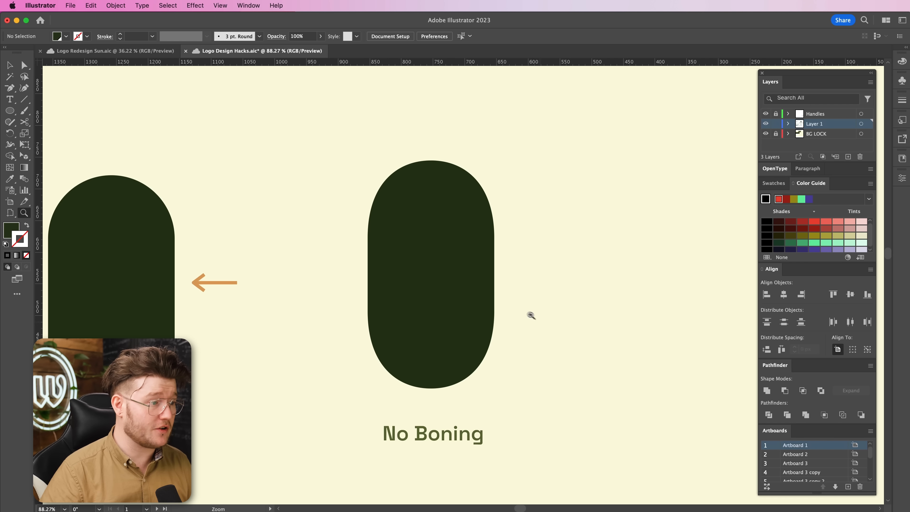
{"action": "key", "text": "super+z"}
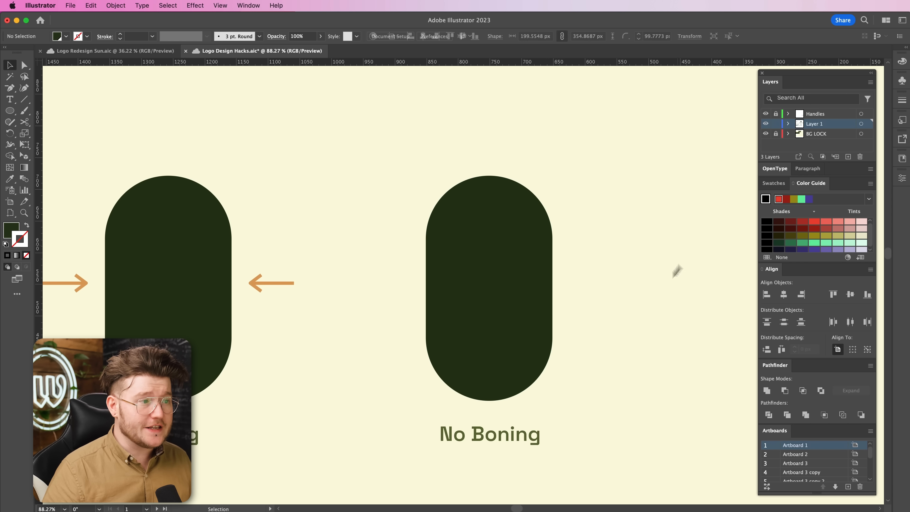
{"action": "left_click", "coordinate": [666, 266]}
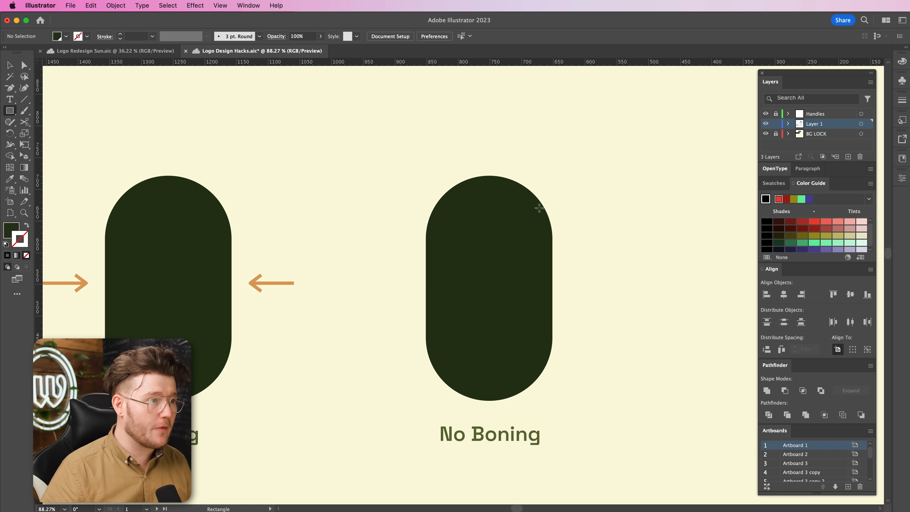
Step: Draw rectangles over the pill's right and lower halves and remove them with the Shape Builder, keeping only the upper-left quarter
{"action": "left_click_drag", "start_coordinate": [489, 163], "coordinate": [595, 411]}
{"action": "left_click_drag", "start_coordinate": [408, 290], "coordinate": [629, 416]}
{"action": "key", "text": "v"}
{"action": "left_click_drag", "start_coordinate": [642, 366], "coordinate": [351, 207]}
{"action": "key", "text": "shift+m"}
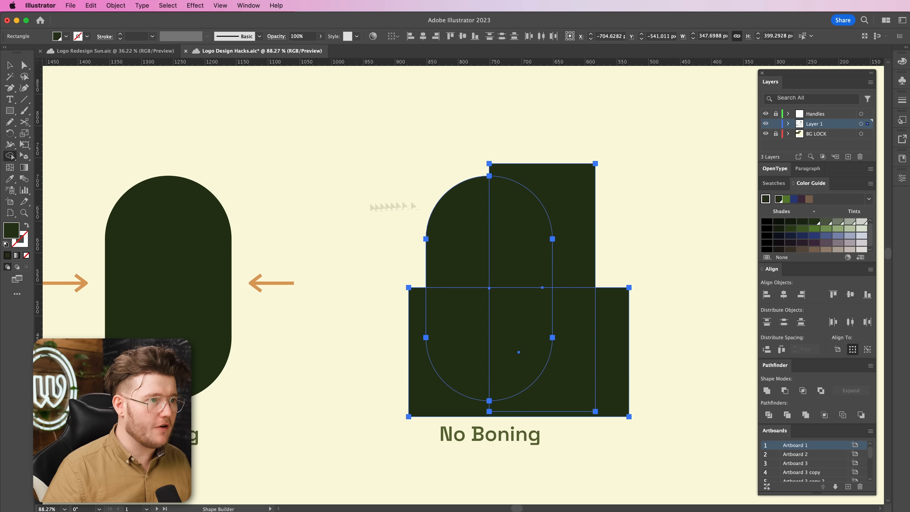
{"action": "mouse_move", "coordinate": [532, 157]}
{"action": "left_mouse_down"}
{"action": "mouse_move", "coordinate": [531, 349]}
{"action": "mouse_move", "coordinate": [301, 304]}
{"action": "left_mouse_up"}
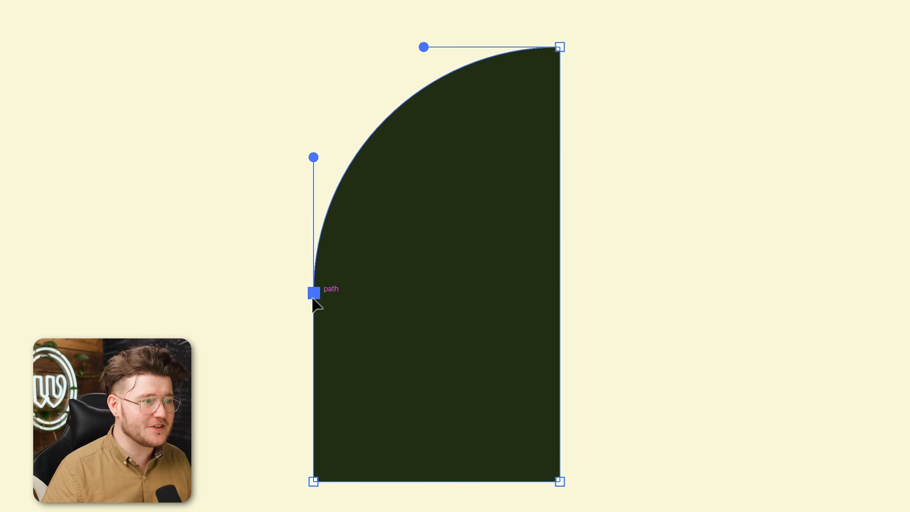
Step: Try lowering the anchor where the quarter's curve meets its straight side and lengthening its handle, and undo the changes
{"action": "left_click_drag", "start_coordinate": [312, 299], "coordinate": [313, 338]}
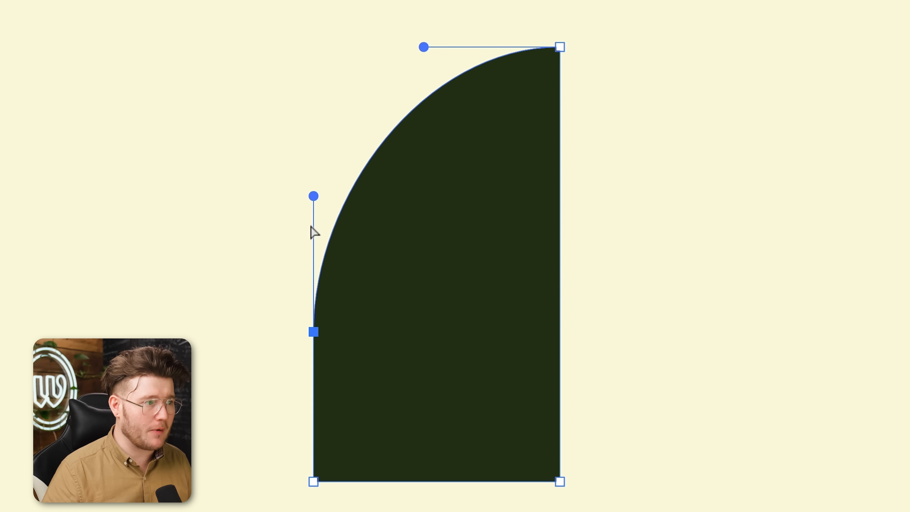
{"action": "left_click_drag", "start_coordinate": [313, 196], "coordinate": [313, 151]}
{"action": "left_click_drag", "start_coordinate": [313, 151], "coordinate": [314, 150]}
{"action": "key", "text": "super+z"}
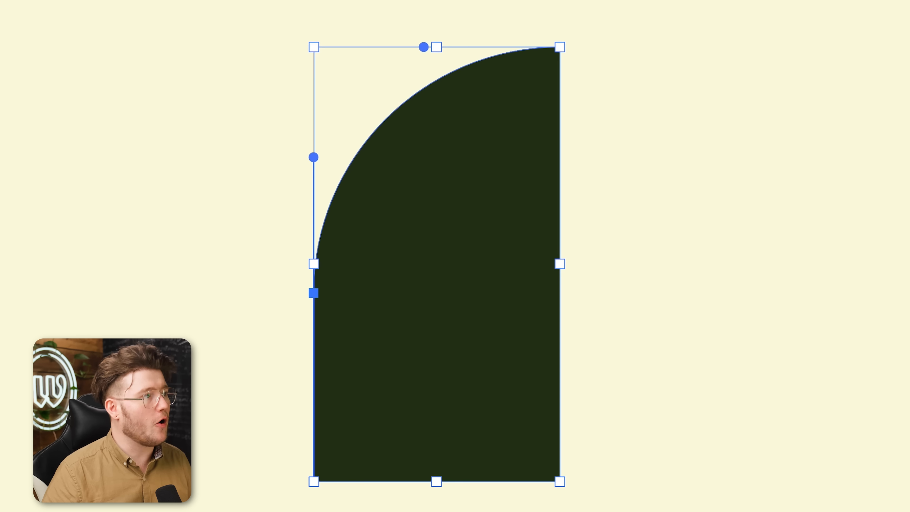
Step: Add anchor points to the quarter shape, then soften its curve by lowering the anchor on the straight side and adjusting the mid-curve anchor
{"action": "left_click", "coordinate": [104, 1]}
{"action": "mouse_move", "coordinate": [150, 254]}
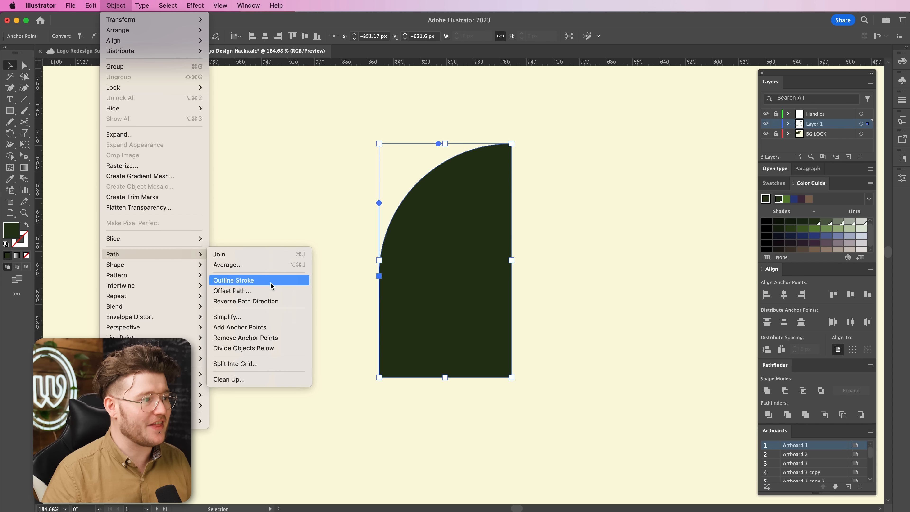
{"action": "left_click", "coordinate": [258, 330]}
{"action": "key", "text": "p"}
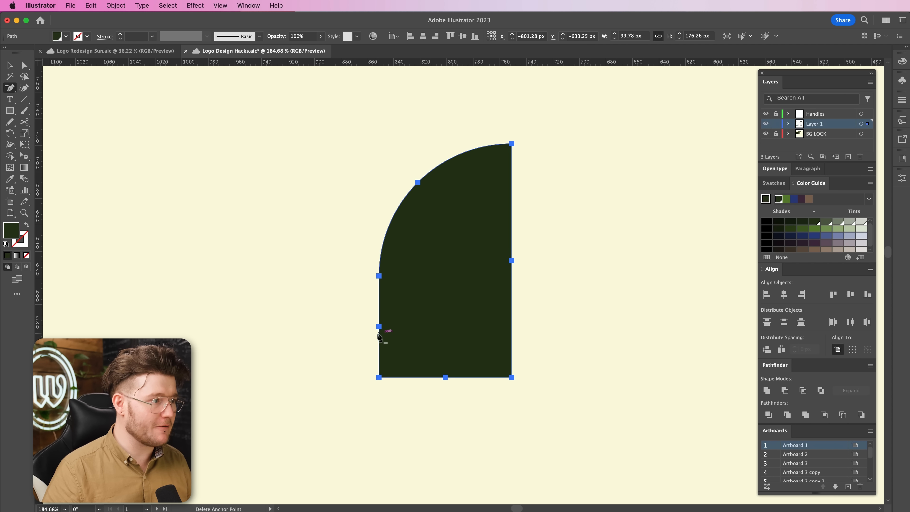
{"action": "left_click_drag", "start_coordinate": [380, 277], "coordinate": [380, 311]}
{"action": "left_click_drag", "start_coordinate": [393, 207], "coordinate": [389, 213]}
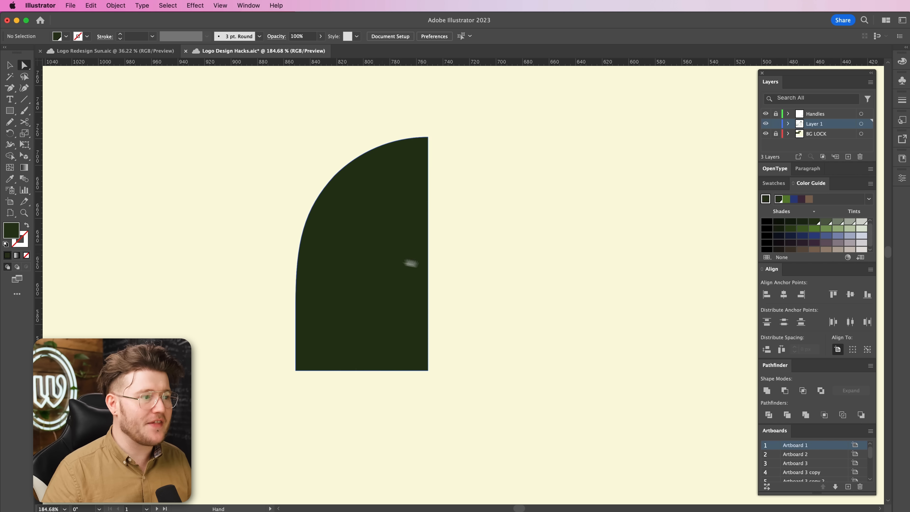
Step: Reflect a copy of the quarter vertically about its inner side, and reflect both halves horizontally to complete the pill
{"action": "key", "text": "super+minus"}
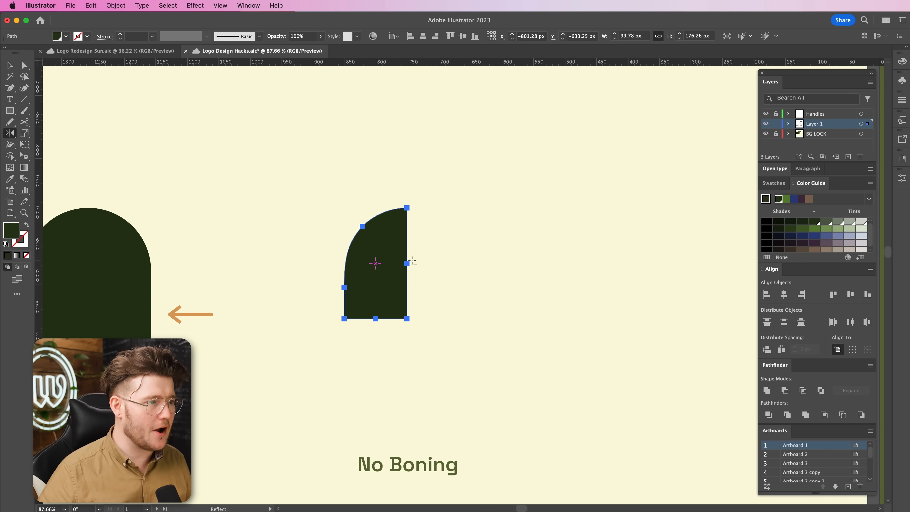
{"action": "left_click", "coordinate": [406, 263], "text": "alt"}
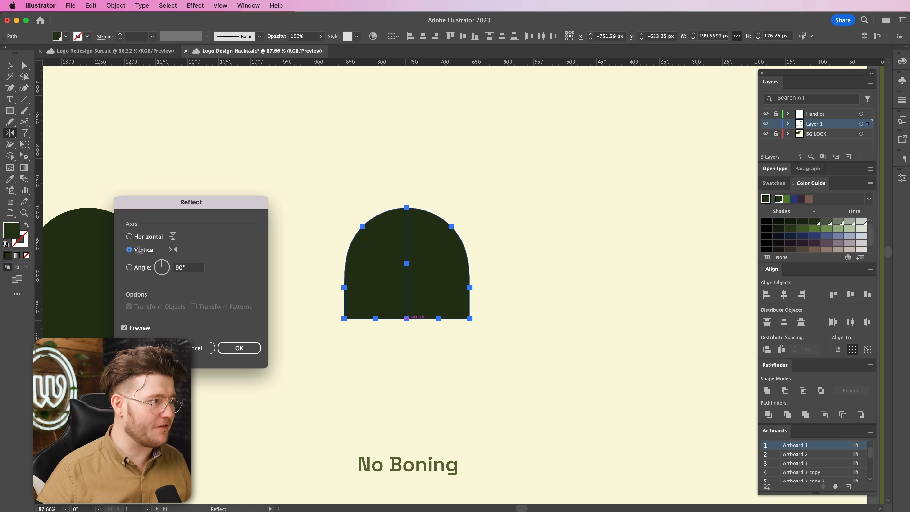
{"action": "left_click", "coordinate": [146, 236]}
{"action": "left_click", "coordinate": [146, 348]}
Step: Select all the mirrored pieces of the pill, unite them into a single shape and deselect it
{"action": "left_click_drag", "start_coordinate": [307, 228], "coordinate": [672, 346], "text": "super"}
{"action": "left_click", "coordinate": [771, 391]}
{"action": "key", "text": "v"}
{"action": "left_click", "coordinate": [598, 366]}
{"action": "key", "text": "z"}
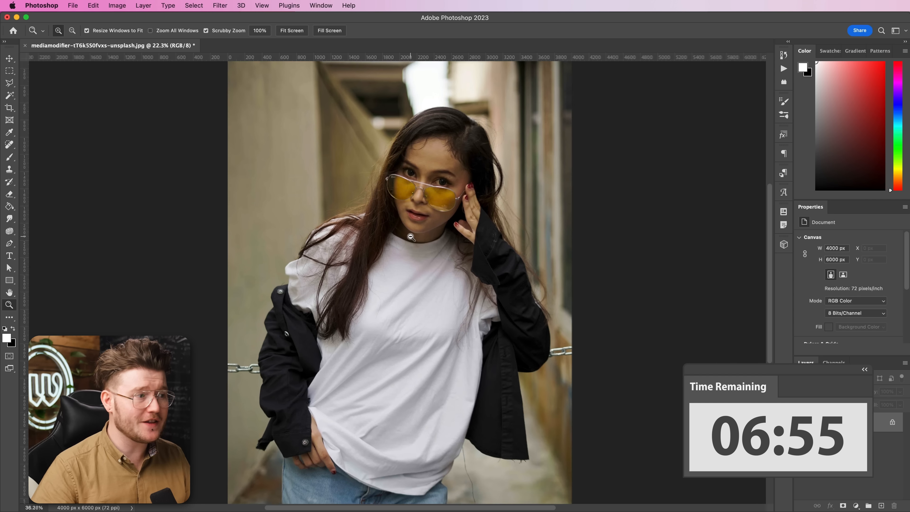
Step: Switch to Photoshop and add a Black & White adjustment layer above the portrait photo
{"action": "left_click_drag", "start_coordinate": [429, 296], "coordinate": [402, 296]}
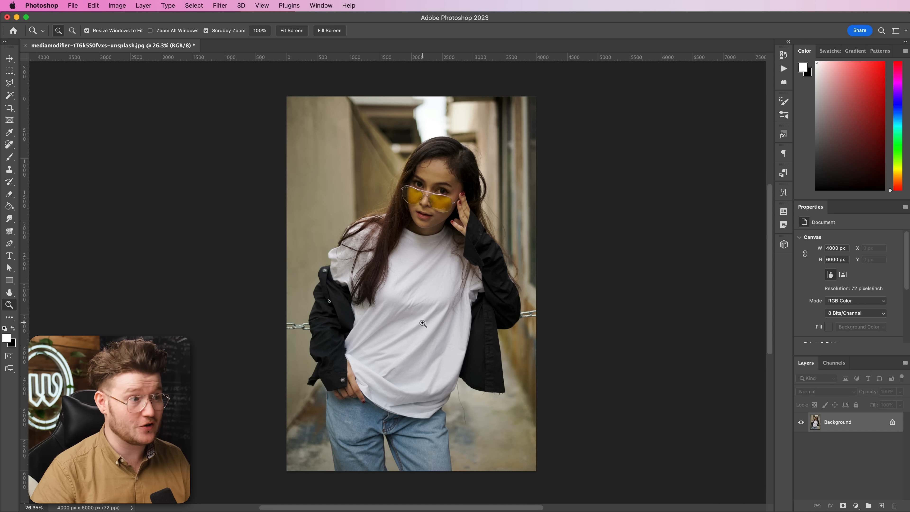
{"action": "key", "text": "v"}
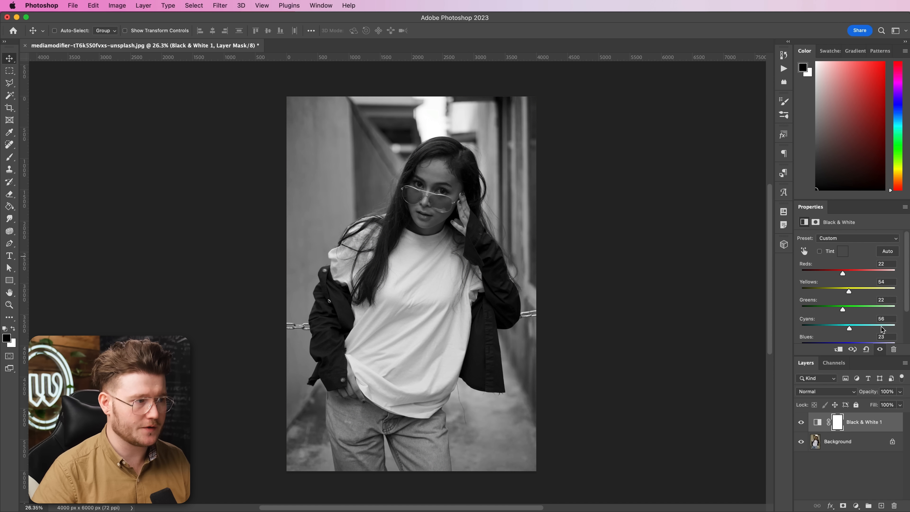
Step: Add a Levels adjustment layer over the portrait and set its midtone input to 0.66 with the white input at 255
{"action": "left_click", "coordinate": [855, 505]}
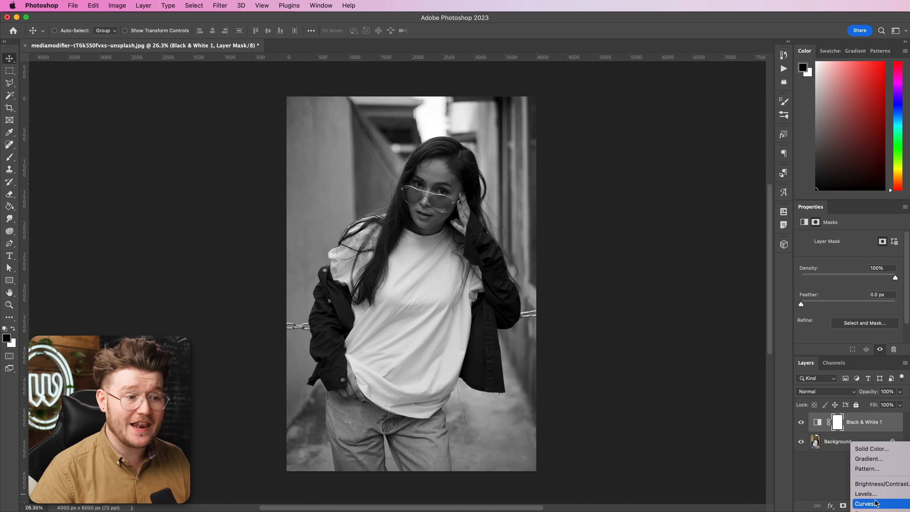
{"action": "left_click", "coordinate": [871, 494]}
{"action": "left_click_drag", "start_coordinate": [897, 307], "coordinate": [884, 308]}
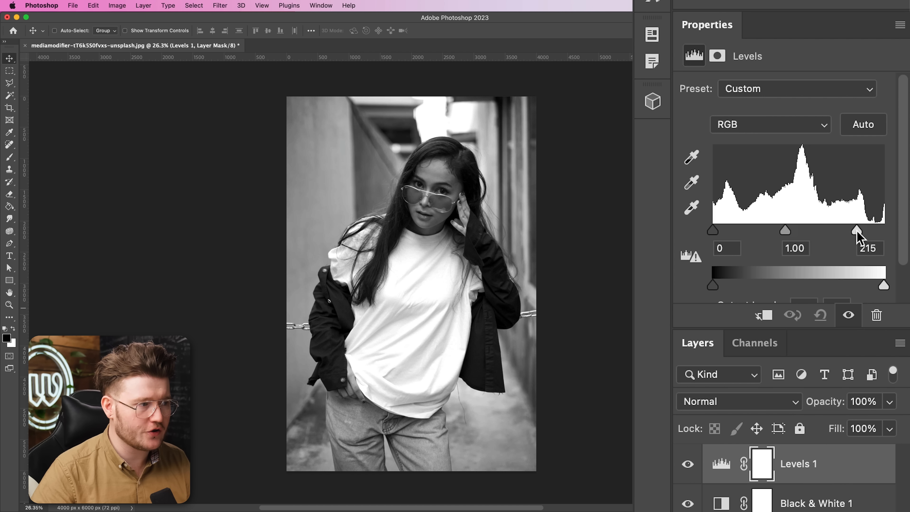
{"action": "left_click_drag", "start_coordinate": [857, 232], "coordinate": [884, 232]}
{"action": "left_click_drag", "start_coordinate": [798, 231], "coordinate": [820, 230]}
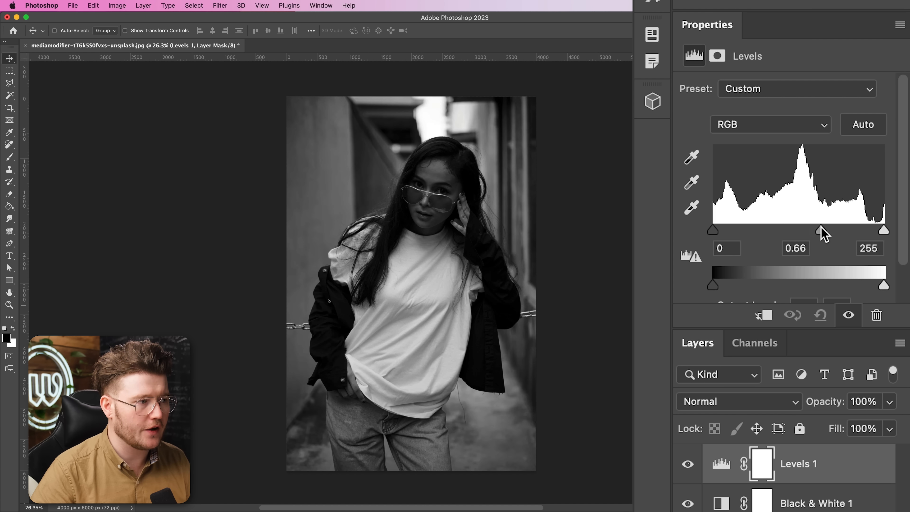
Step: Deepen the portrait's shadows in the Levels adjustment and apply a 1-pixel Gaussian Blur to the Background layer
{"action": "left_click_drag", "start_coordinate": [713, 230], "coordinate": [745, 232]}
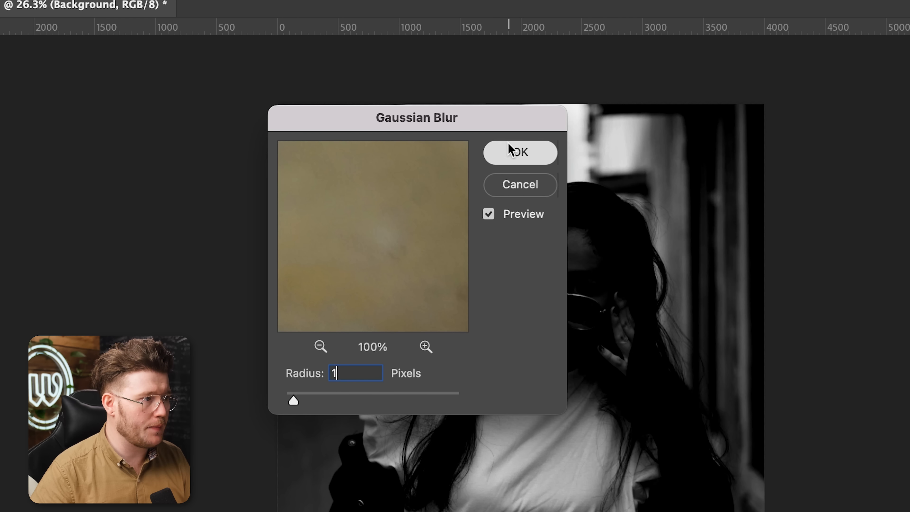
{"action": "left_click", "coordinate": [511, 149]}
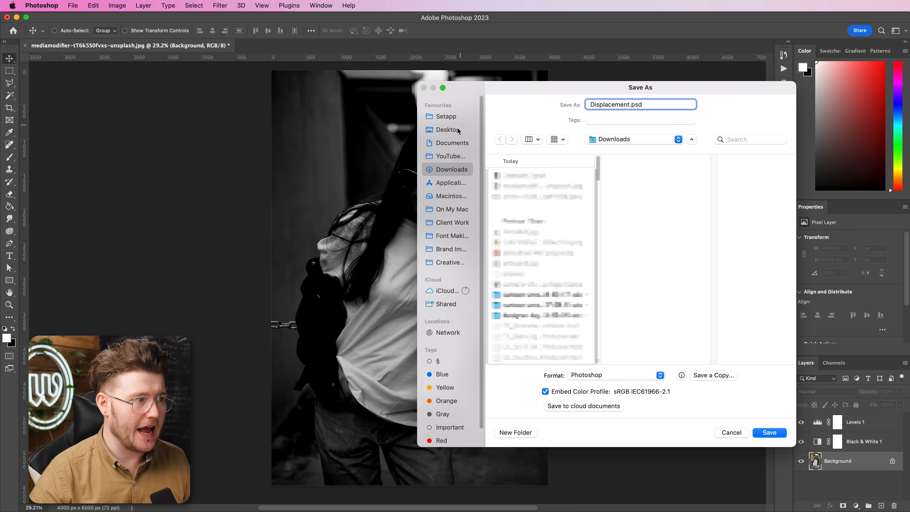
Step: Save the document to the Desktop in Photoshop format as Displacement.psd
{"action": "left_click", "coordinate": [458, 130]}
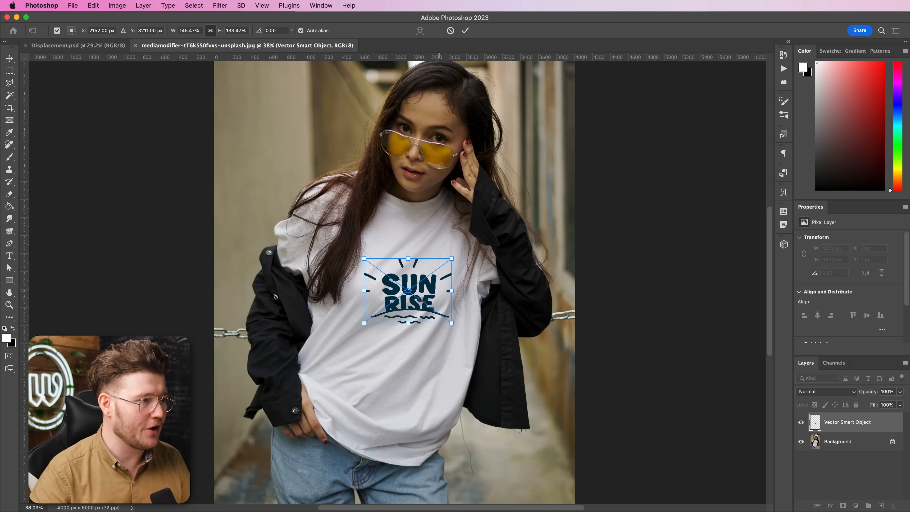
Step: Enlarge the SUN RISE logo in the colour portrait, tilt it to follow the T-shirt and position it on the chest
{"action": "left_click_drag", "start_coordinate": [363, 303], "coordinate": [362, 301]}
{"action": "mouse_move", "coordinate": [449, 301]}
{"action": "left_mouse_down"}
{"action": "mouse_move", "coordinate": [493, 301]}
{"action": "mouse_move", "coordinate": [465, 300]}
{"action": "left_mouse_up"}
{"action": "key", "text": "super+equal"}
{"action": "left_click_drag", "start_coordinate": [474, 224], "coordinate": [480, 235]}
{"action": "key", "text": "Return"}
{"action": "left_click_drag", "start_coordinate": [434, 320], "coordinate": [429, 324]}
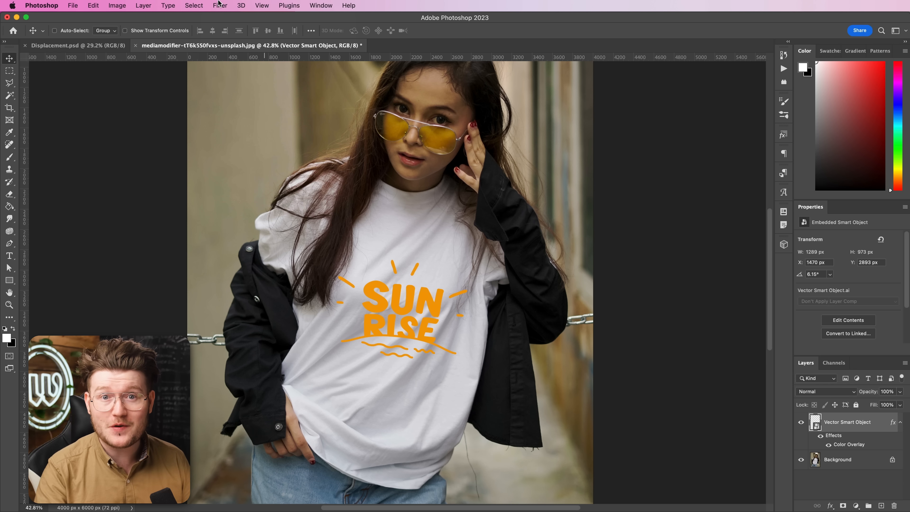
Step: Apply the Displace filter to the logo with horizontal and vertical scale 10, Stretch To Fit and Repeat Edge Pixels, using Displacement.psd as the map
{"action": "left_click", "coordinate": [219, 5]}
{"action": "mouse_move", "coordinate": [256, 146]}
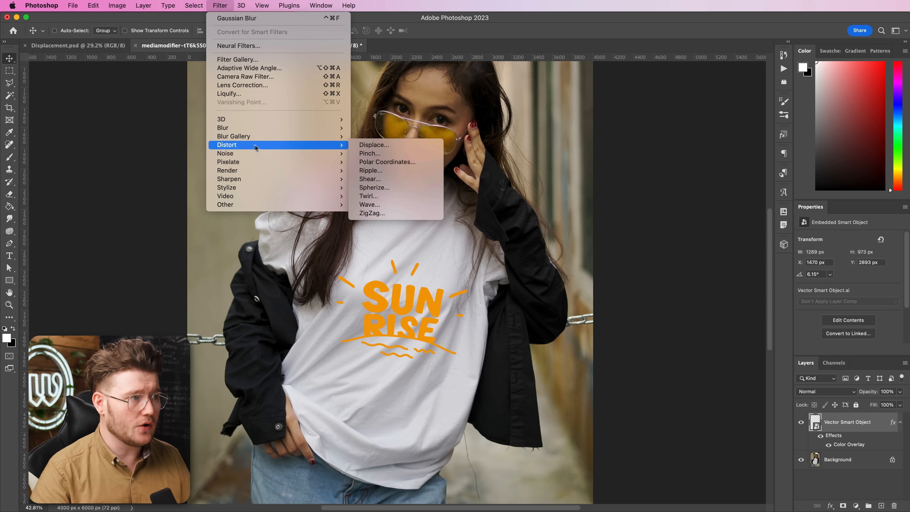
{"action": "left_click", "coordinate": [380, 150]}
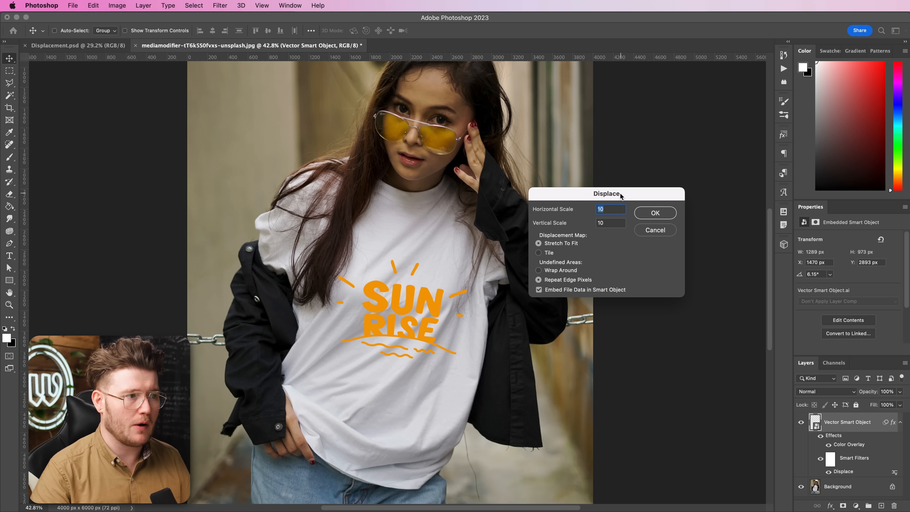
{"action": "left_click_drag", "start_coordinate": [621, 194], "coordinate": [623, 203]}
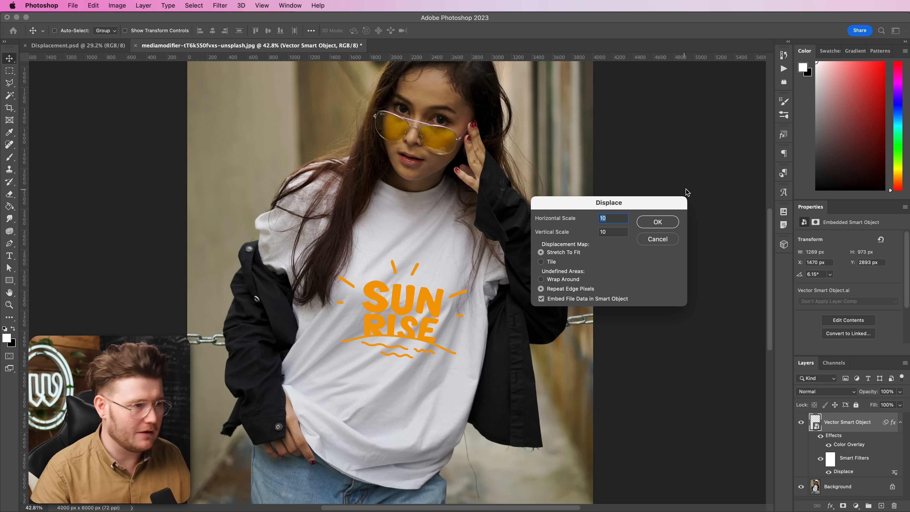
{"action": "left_click", "coordinate": [658, 222]}
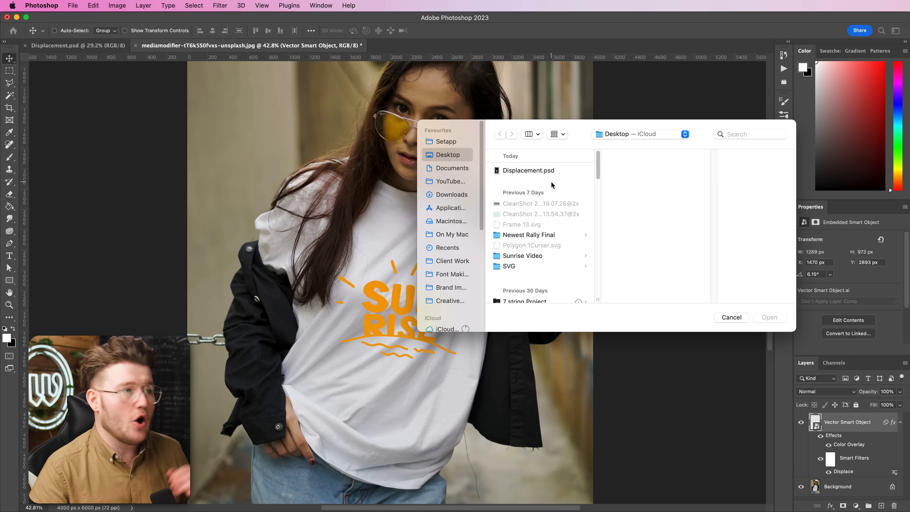
{"action": "left_click", "coordinate": [526, 174]}
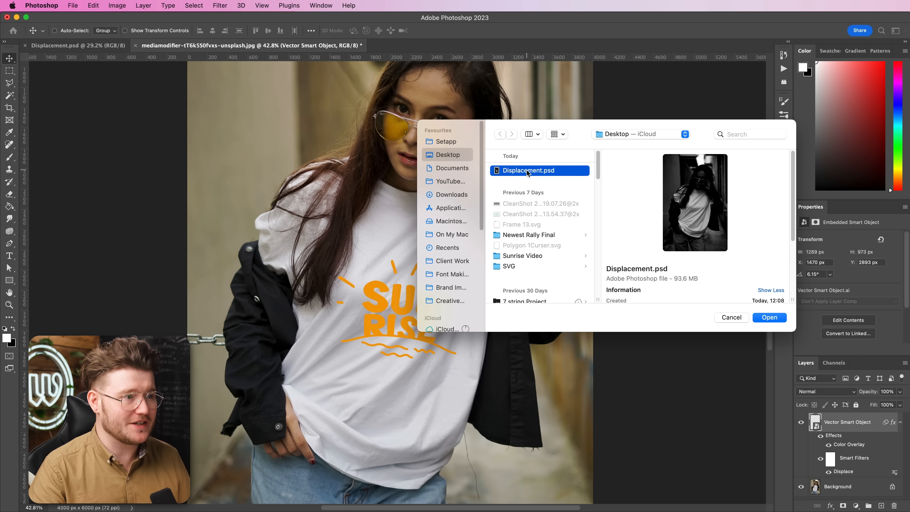
{"action": "left_click", "coordinate": [769, 317]}
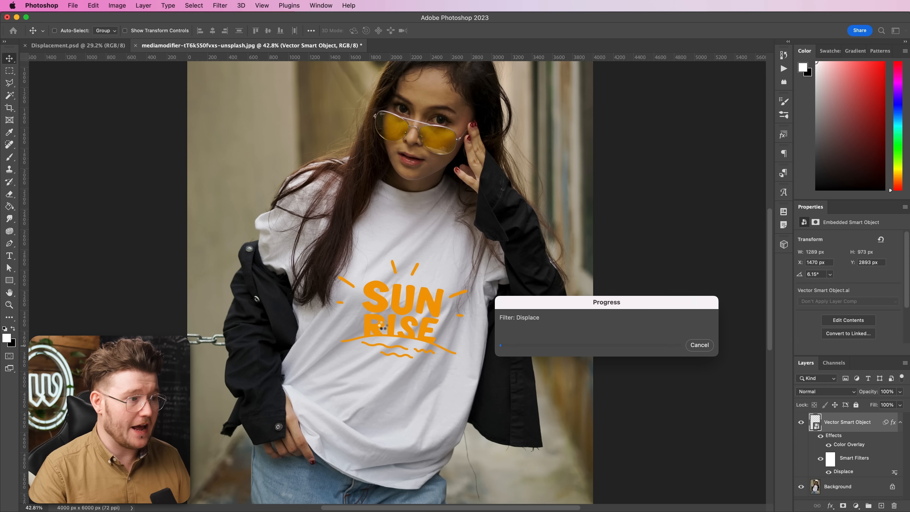
Step: In the logo's blending options, split the Underlying Layer white slider so the shirt's highlights blend softly through the print
{"action": "left_click_drag", "start_coordinate": [379, 320], "coordinate": [436, 317]}
{"action": "left_click_drag", "start_coordinate": [529, 335], "coordinate": [500, 318]}
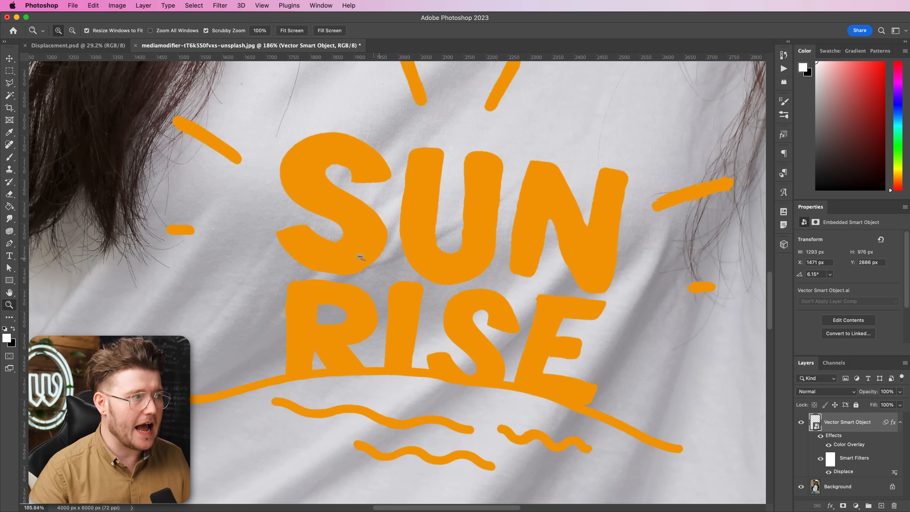
{"action": "key", "text": "super+0"}
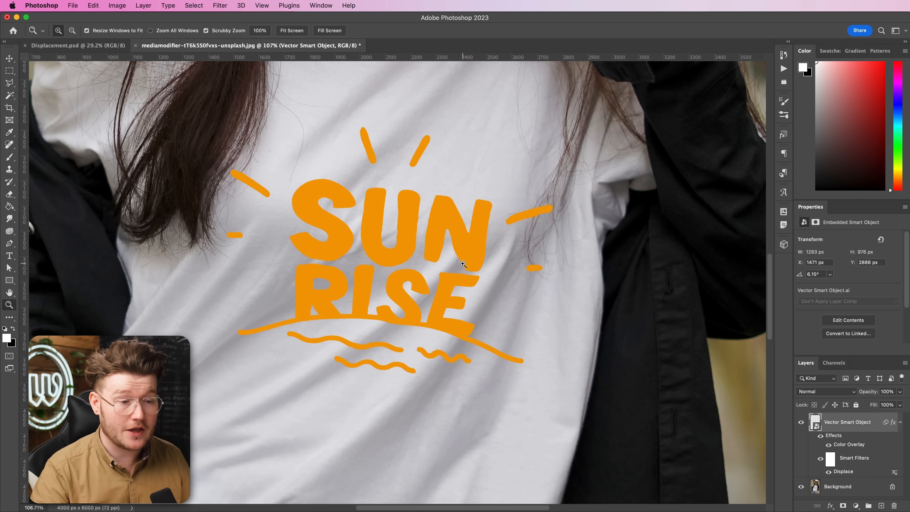
{"action": "double_click", "coordinate": [876, 423]}
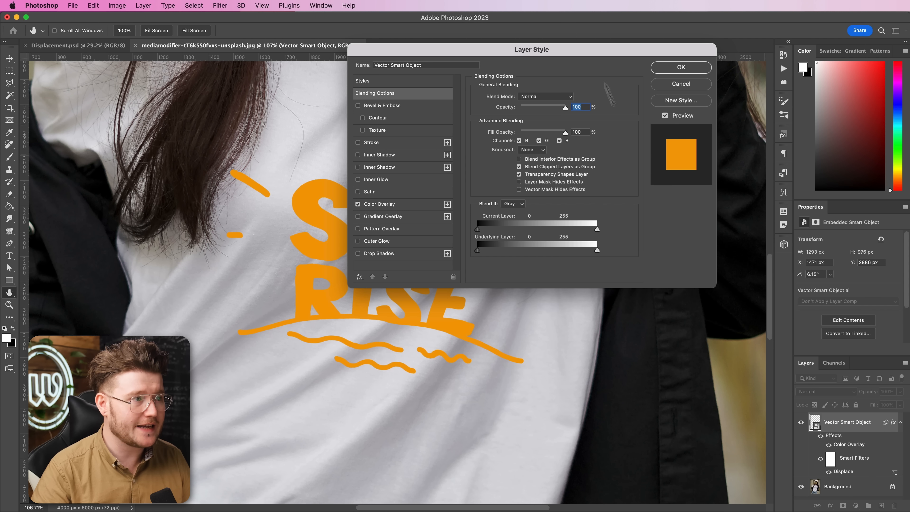
{"action": "left_click_drag", "start_coordinate": [534, 50], "coordinate": [687, 105]}
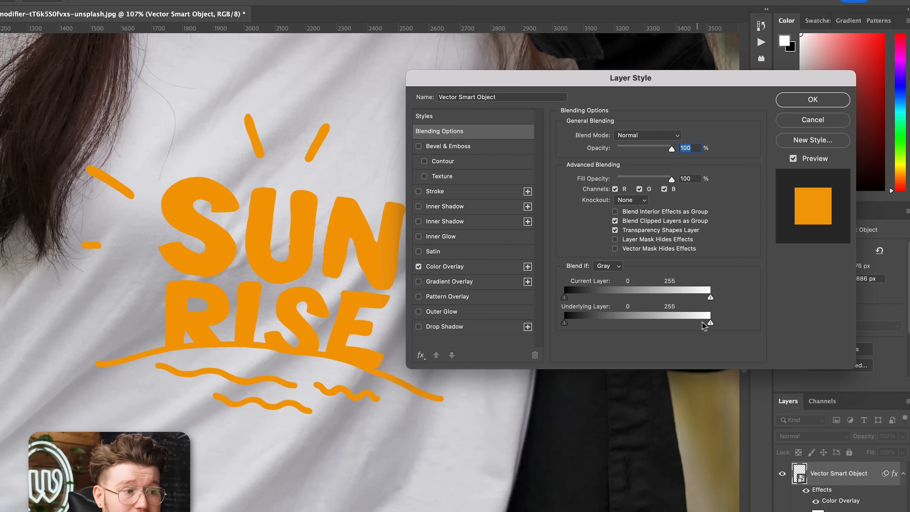
{"action": "left_click_drag", "start_coordinate": [742, 298], "coordinate": [739, 302]}
{"action": "left_click_drag", "start_coordinate": [639, 357], "coordinate": [631, 354]}
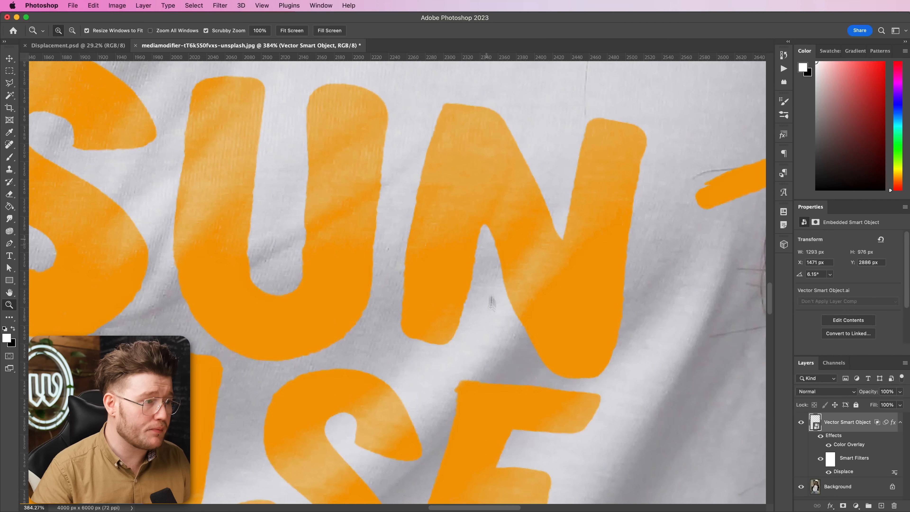
Step: Set the logo layer's blend mode to Linear Dodge (Add)
{"action": "left_click_drag", "start_coordinate": [491, 302], "coordinate": [596, 154]}
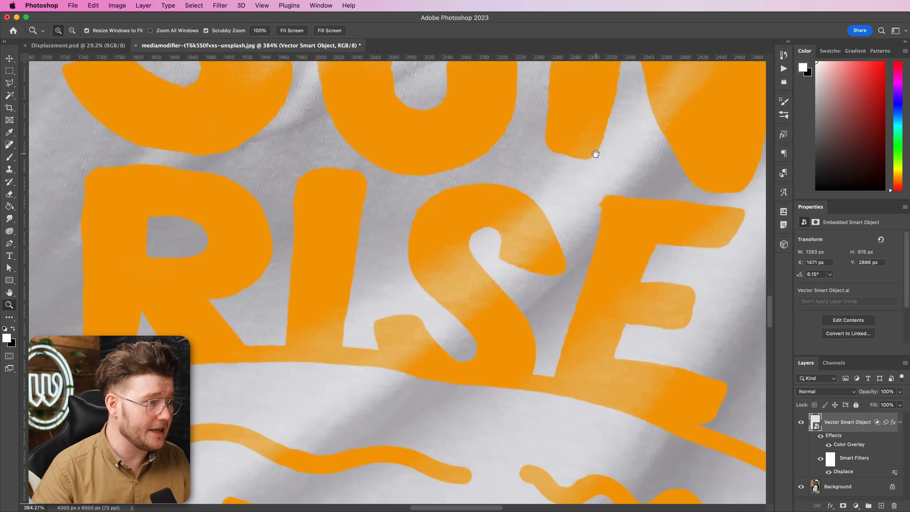
{"action": "scroll", "coordinate": [511, 229], "scroll_direction": "down", "scroll_amount": 8}
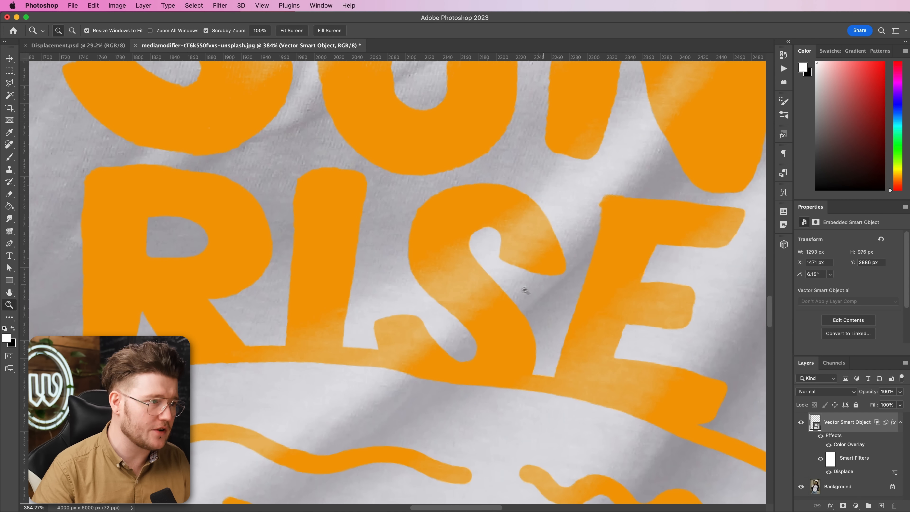
{"action": "left_click", "coordinate": [849, 392]}
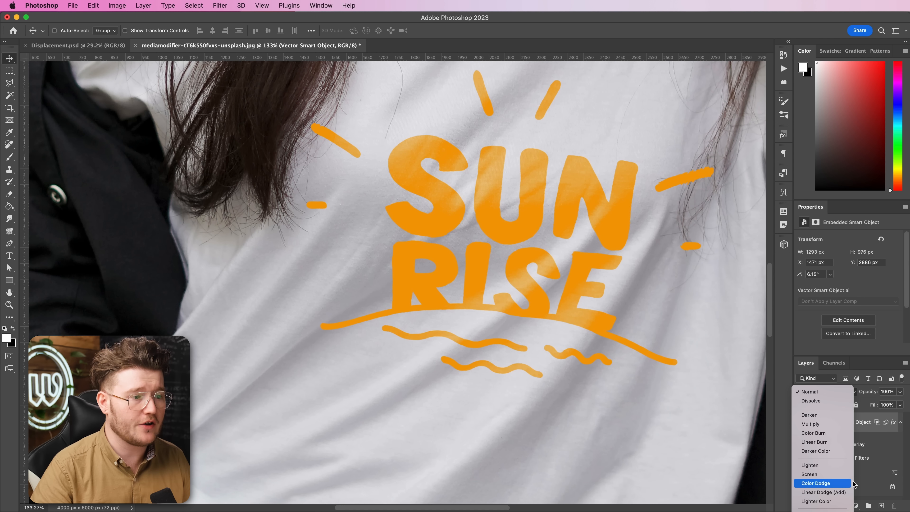
{"action": "left_click", "coordinate": [846, 492]}
Step: Adjust the blend mode and color settings of the logo's Color Overlay effect
{"action": "key", "text": "h"}
{"action": "scroll", "coordinate": [606, 312], "scroll_direction": "down", "scroll_amount": 5}
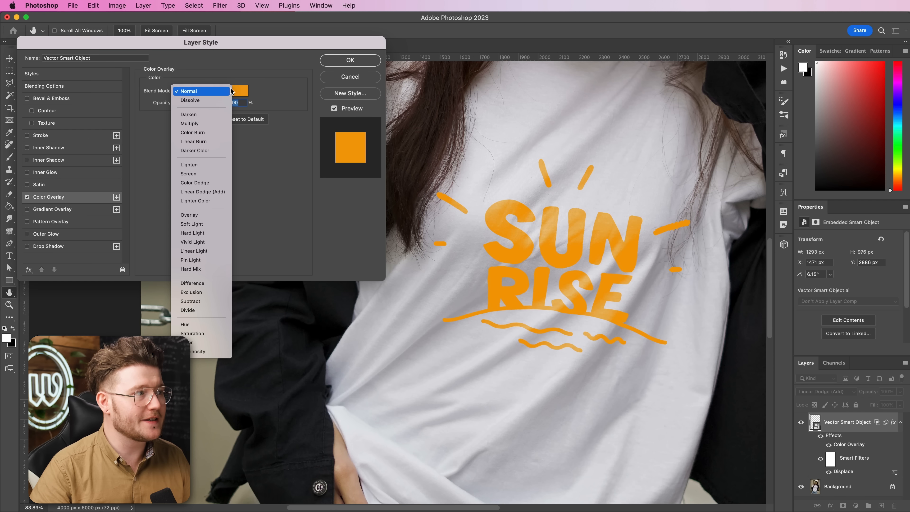
{"action": "left_click", "coordinate": [235, 92]}
{"action": "left_click", "coordinate": [241, 92]}
{"action": "left_click", "coordinate": [308, 248]}
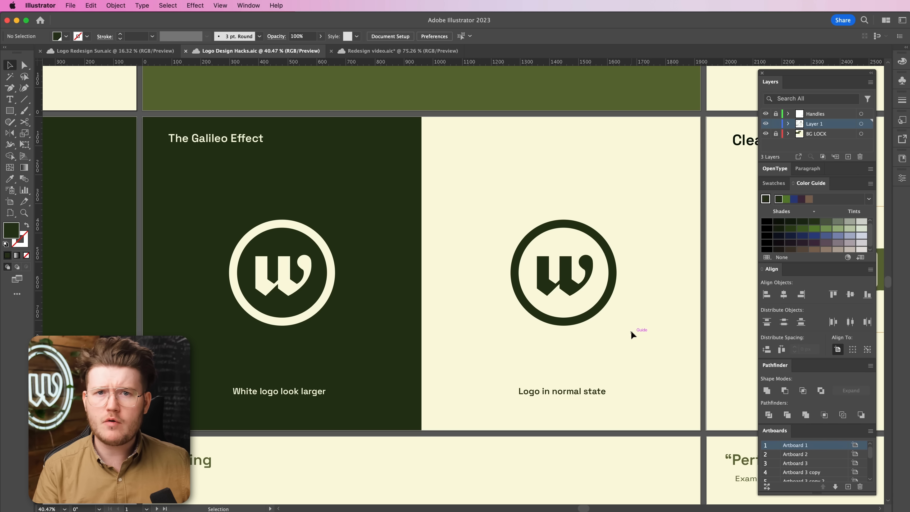
Step: Switch to Illustrator and examine the light and dark logo versions on the Galileo Effect artboard
{"action": "key", "text": "z"}
{"action": "left_click_drag", "start_coordinate": [618, 304], "coordinate": [451, 258]}
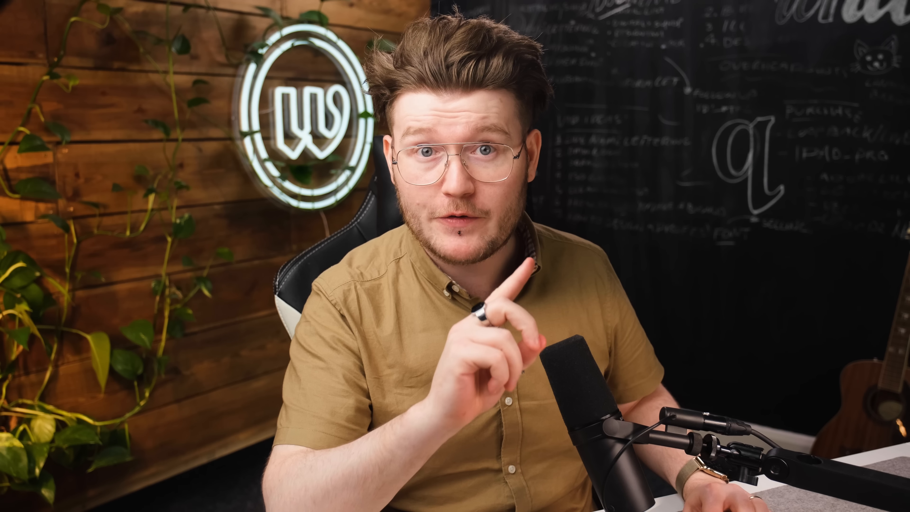